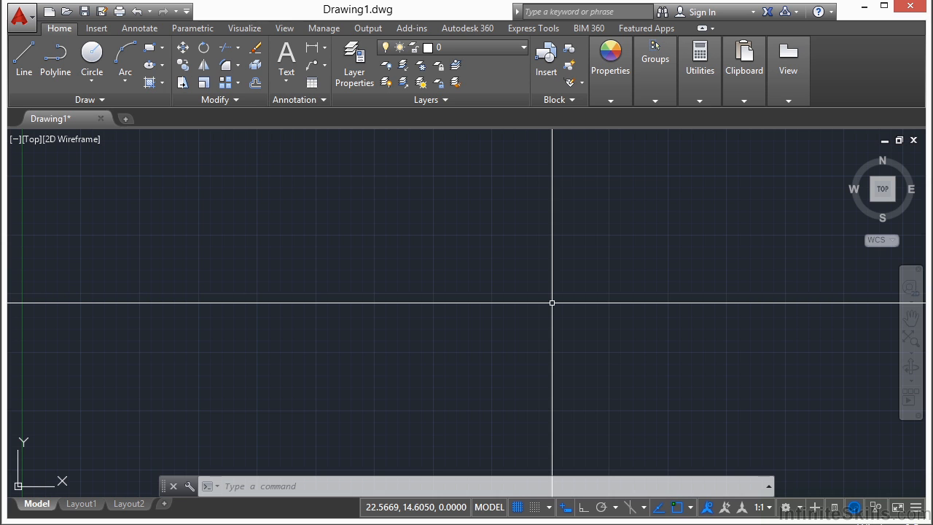
# Create multiline text in the upper part of the drawing reading "i can write something rather long and it will automatically wrap."
pyautogui.write('MTEXT')
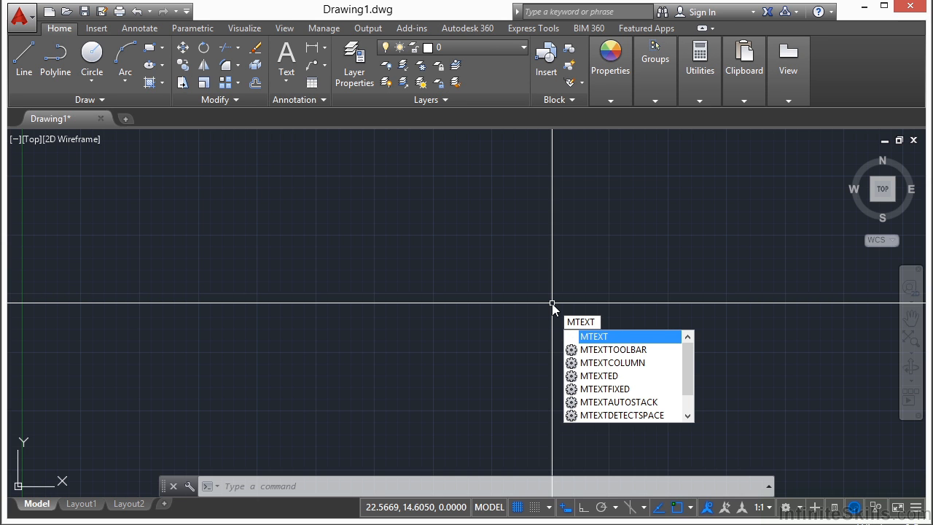
pyautogui.press('Return')
pyautogui.click(298, 192)
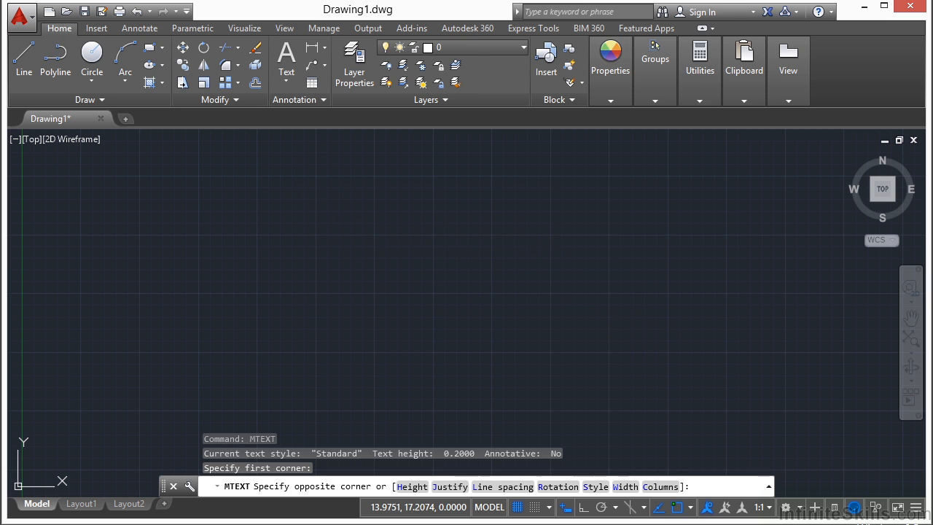
pyautogui.click(351, 243)
pyautogui.write('i can write something')
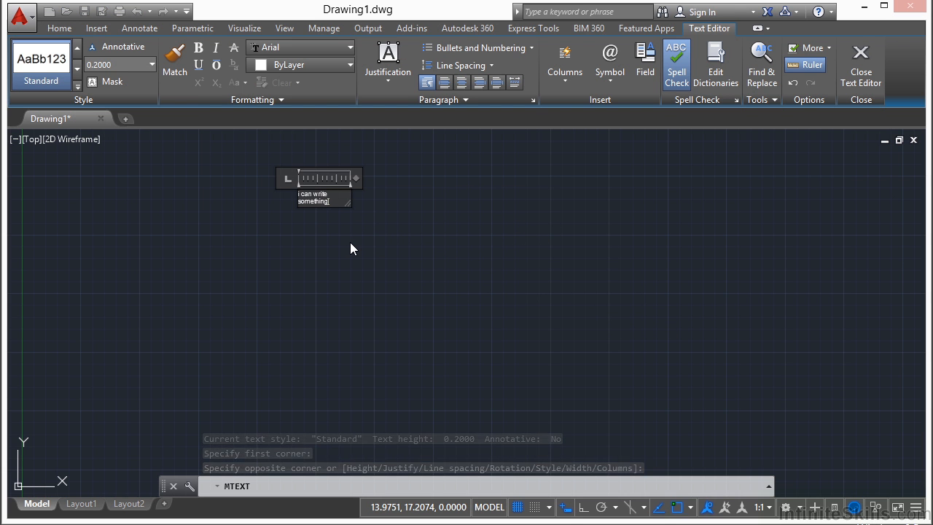
pyautogui.write(' rather long and it will')
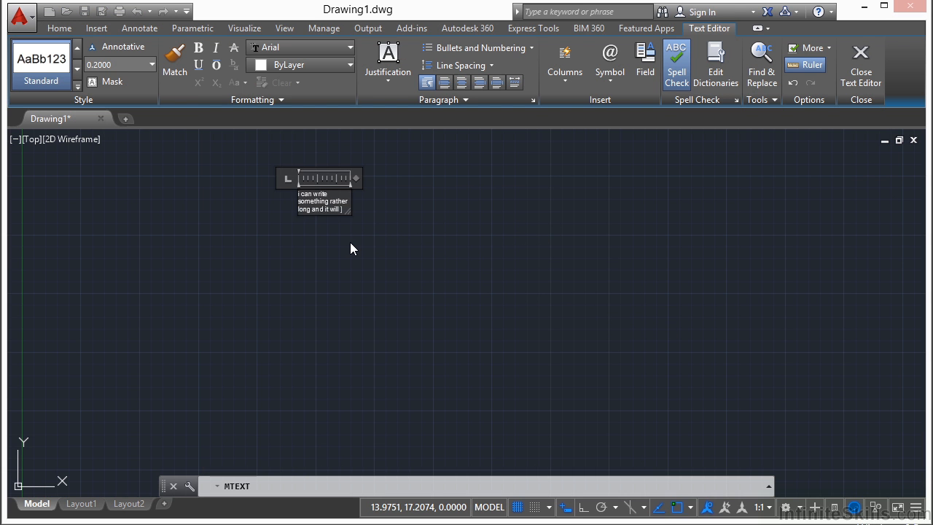
pyautogui.write(' automatically wrap.')
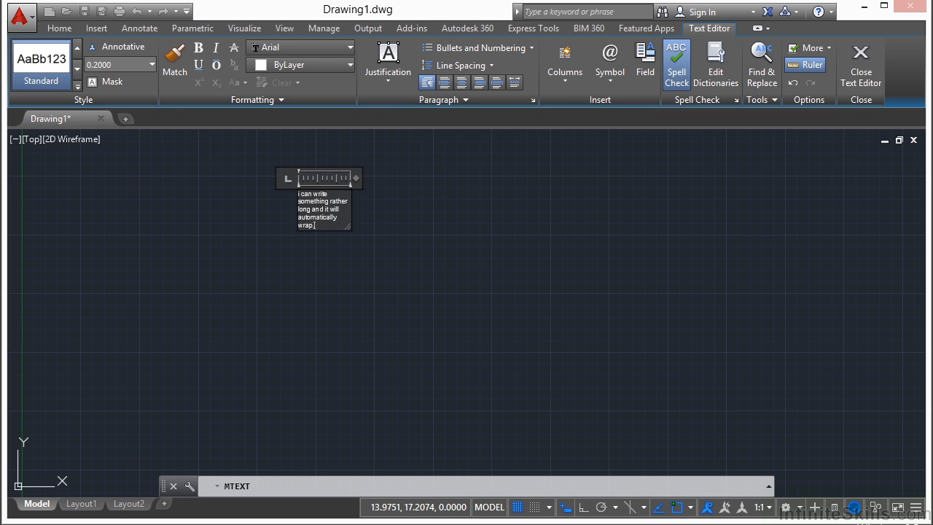
pyautogui.click(381, 211)
# Move the multiline text by its insertion point to a new spot lower in the drawing
pyautogui.scroll(2, 257, 173)
pyautogui.click(379, 227)
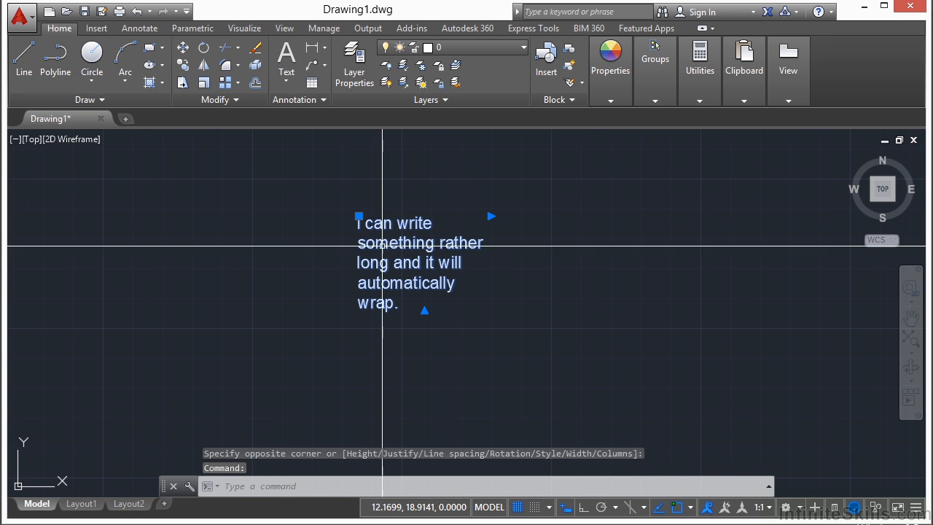
pyautogui.click(356, 218)
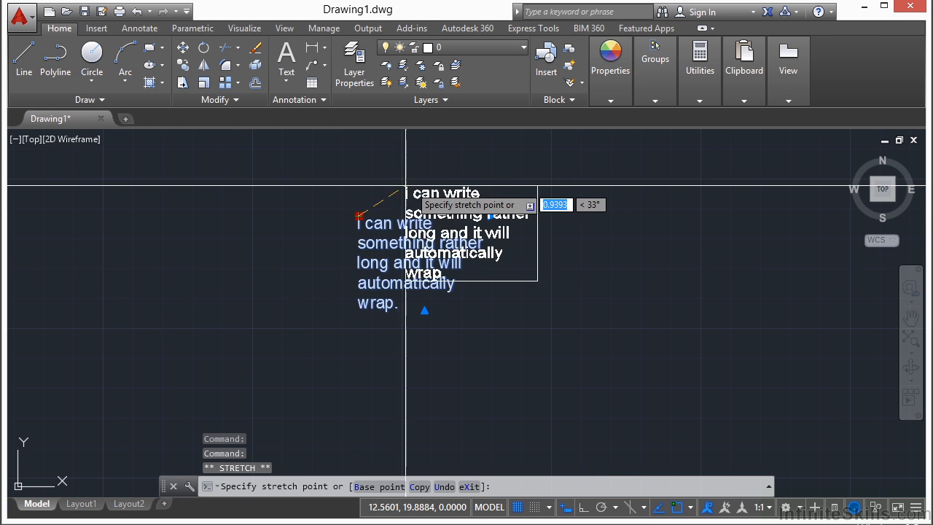
pyautogui.scroll(-2, 356, 208)
pyautogui.click(248, 267)
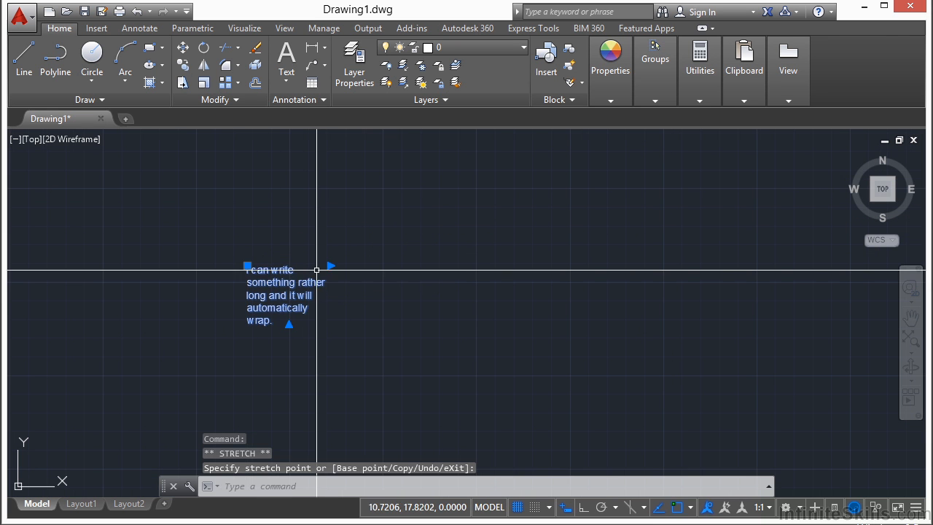
# Reshape the text's boundary, extending its height downward and adjusting its width so the text wraps onto four lines
pyautogui.click(331, 265)
pyautogui.click(409, 269)
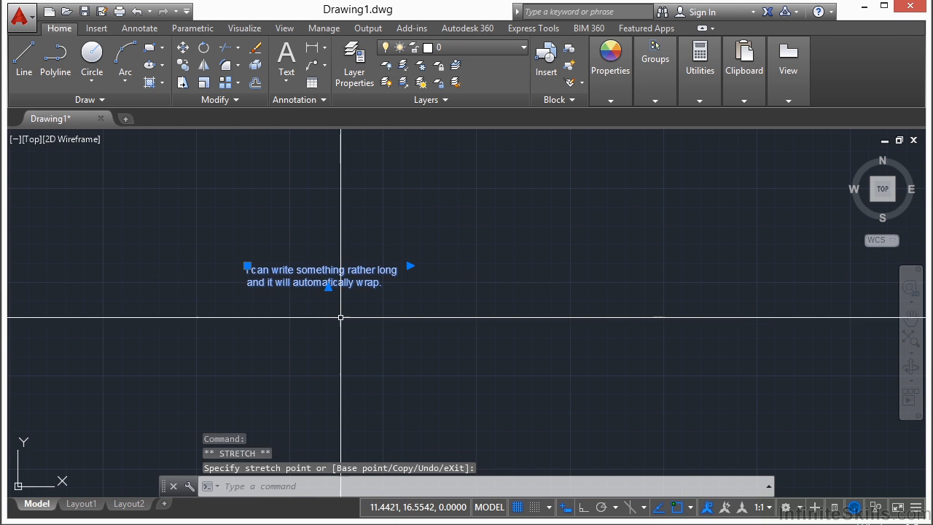
pyautogui.click(328, 287)
pyautogui.click(329, 349)
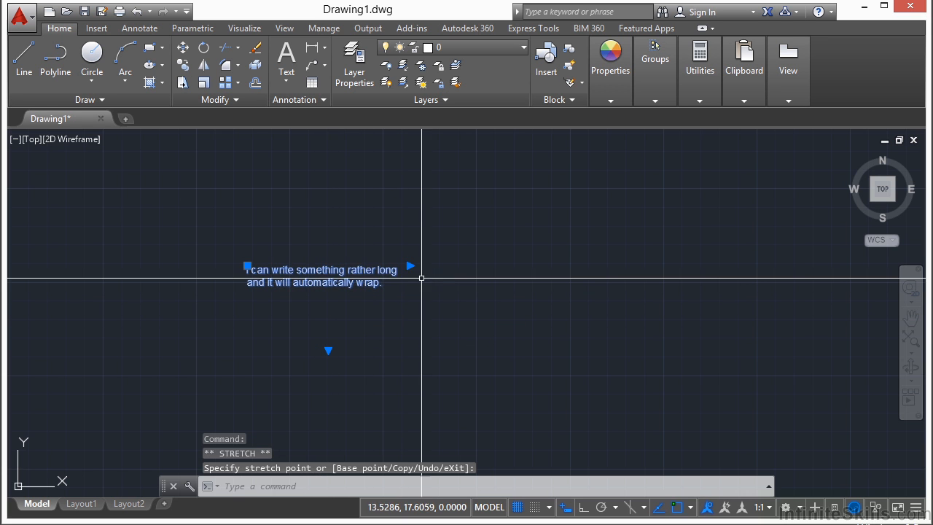
pyautogui.click(410, 266)
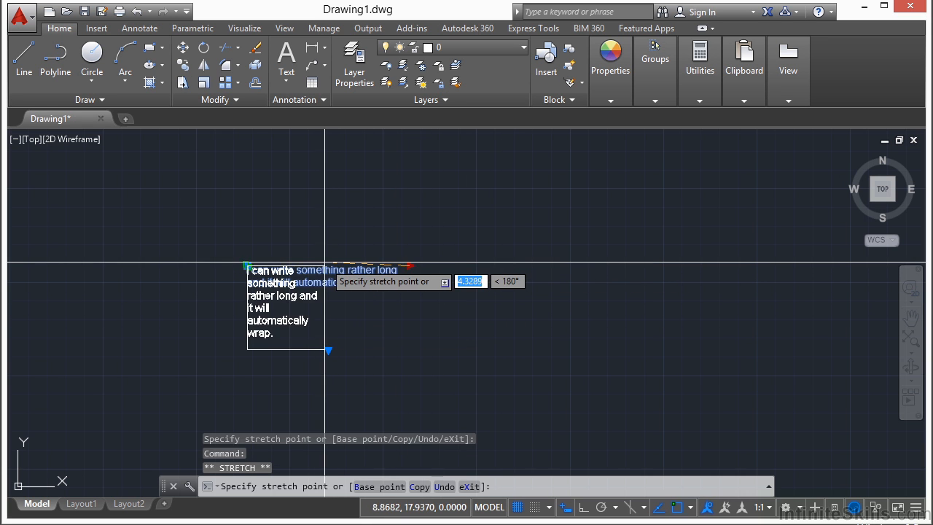
pyautogui.press('Escape')
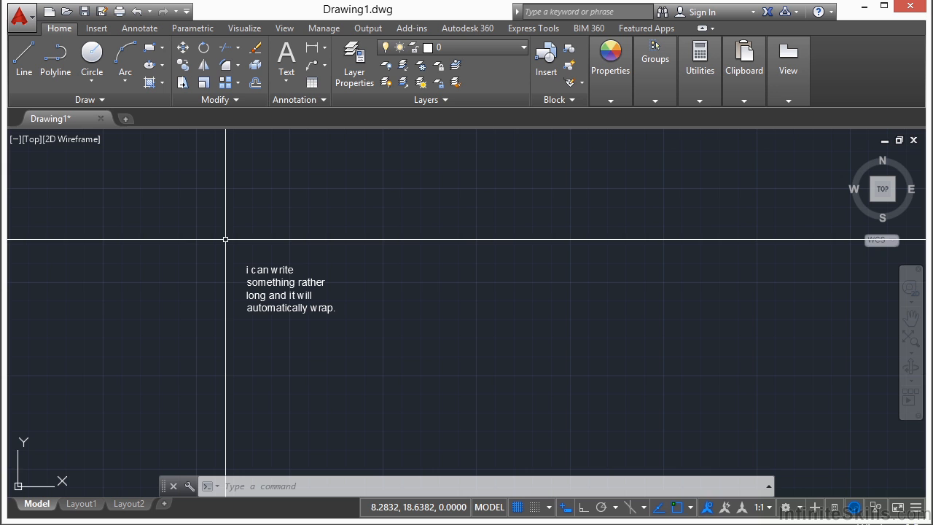
# Open the multiline text for editing, examine the symbol and column options, and leave without changes
pyautogui.doubleClick(271, 282)
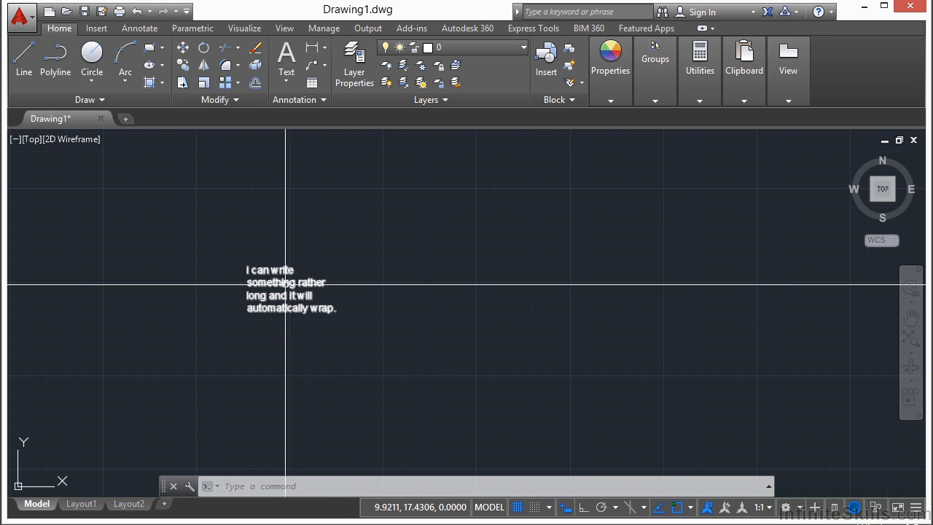
pyautogui.doubleClick(284, 284)
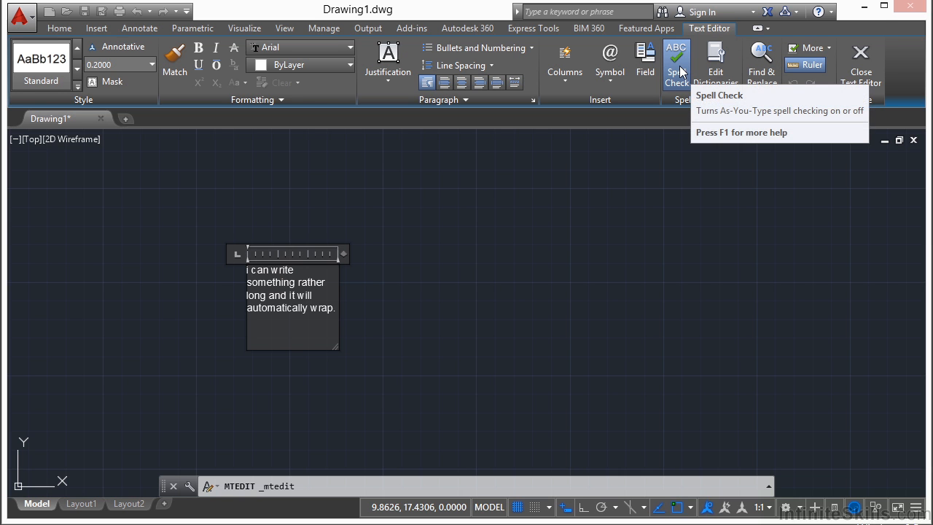
pyautogui.click(612, 80)
pyautogui.click(571, 80)
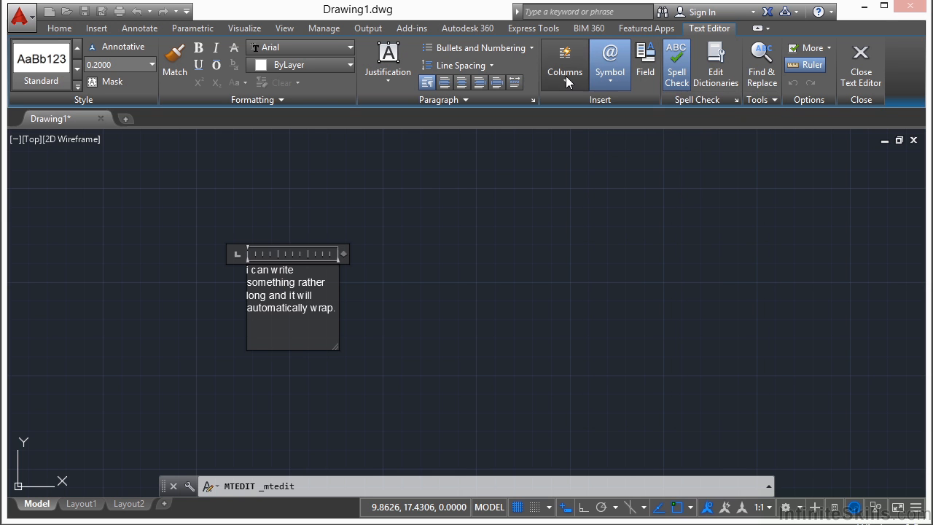
pyautogui.moveTo(583, 121)
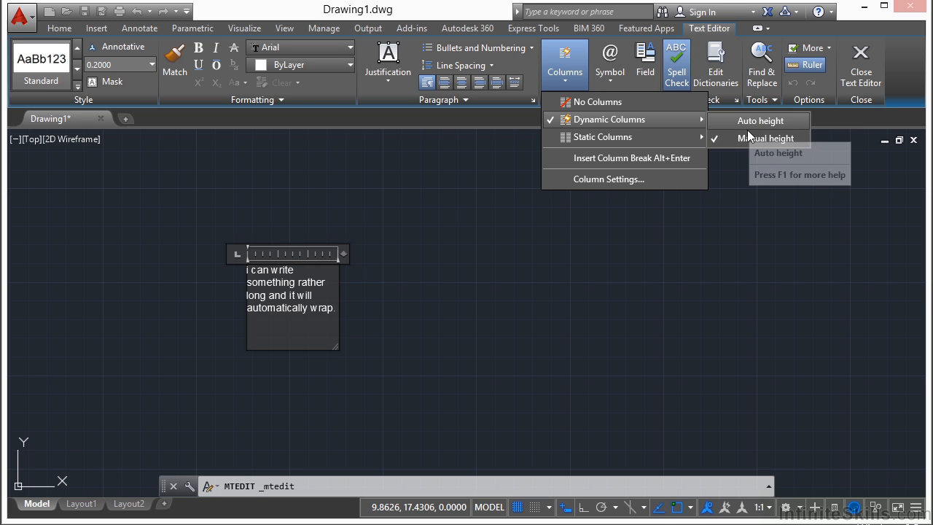
pyautogui.press('Escape')
pyautogui.press('Escape')
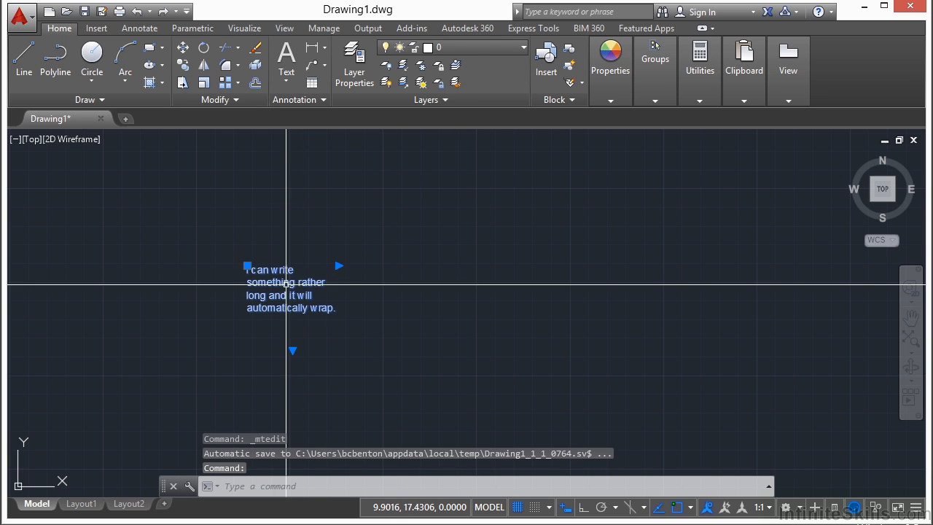
# Reopen the text for editing and examine its justification, paragraph, bullets and numbering, font, color and text height options
pyautogui.doubleClick(285, 282)
pyautogui.click(386, 81)
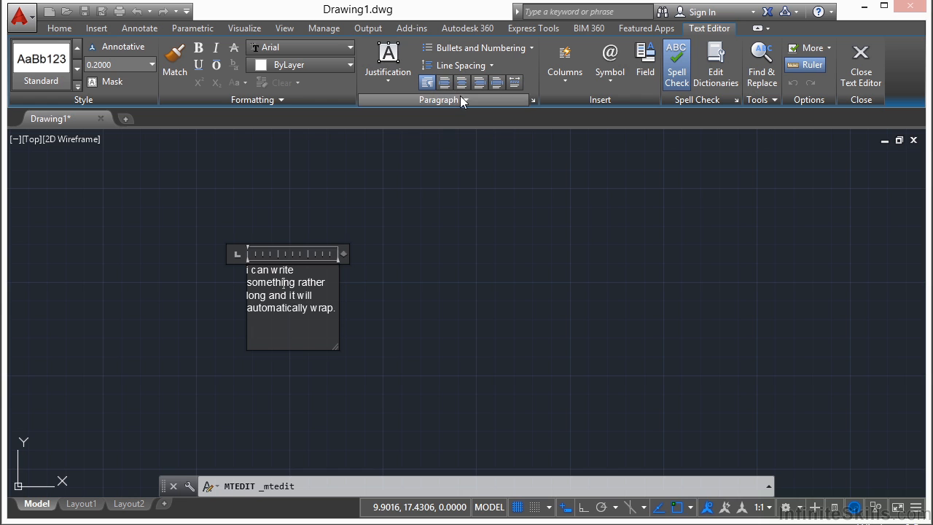
pyautogui.click(459, 98)
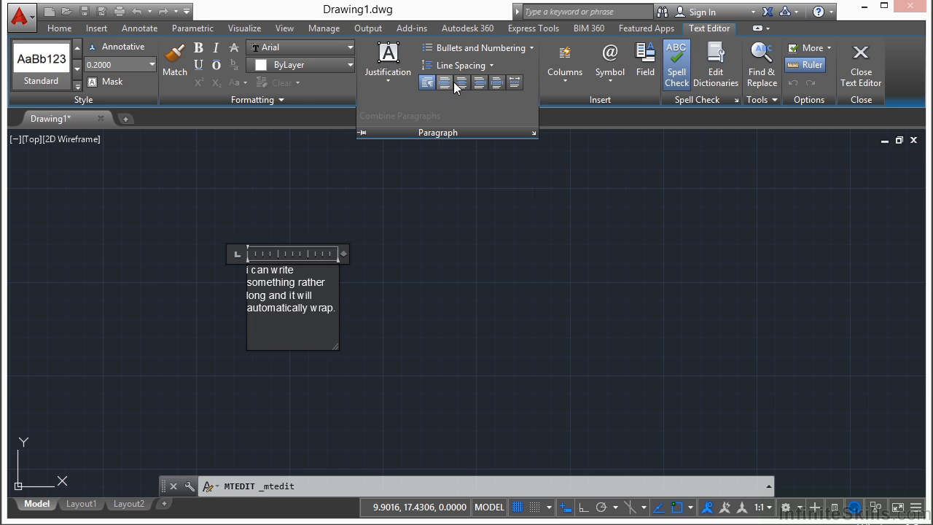
pyautogui.click(522, 46)
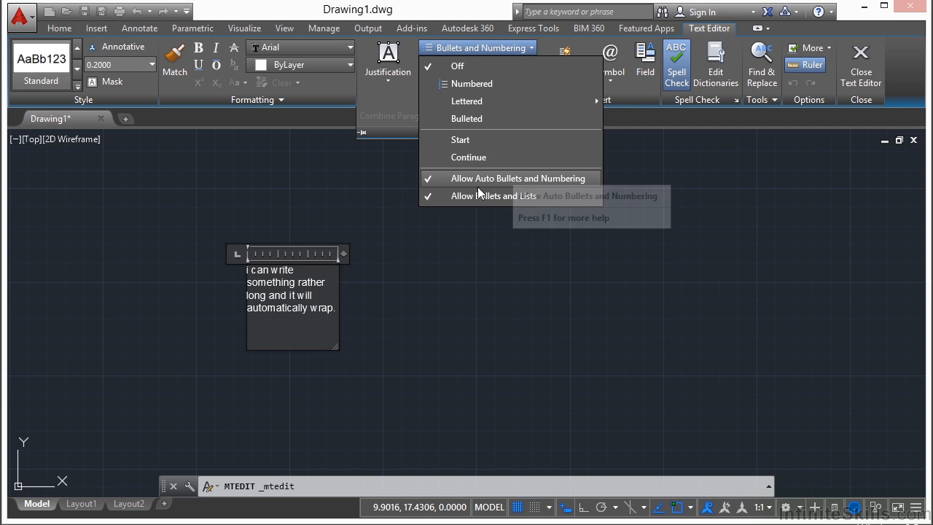
pyautogui.click(349, 50)
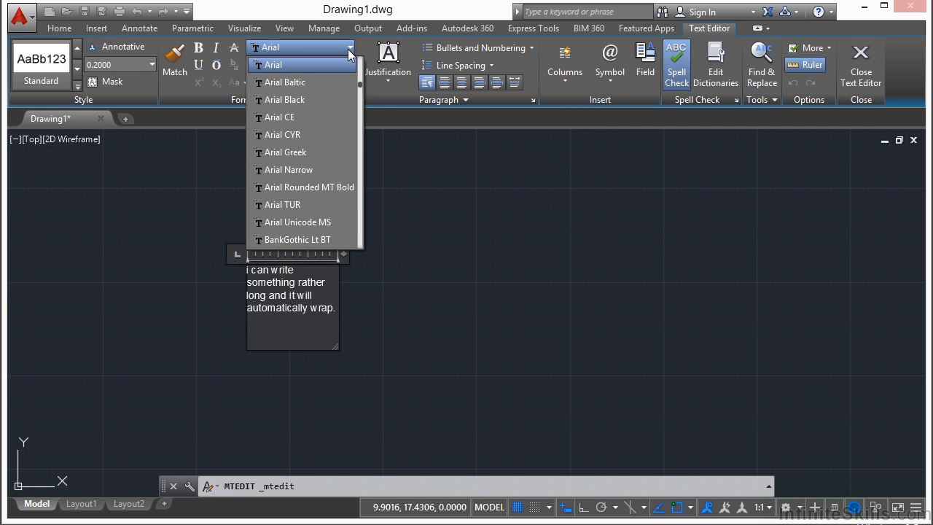
pyautogui.click(331, 47)
pyautogui.click(346, 67)
pyautogui.click(318, 62)
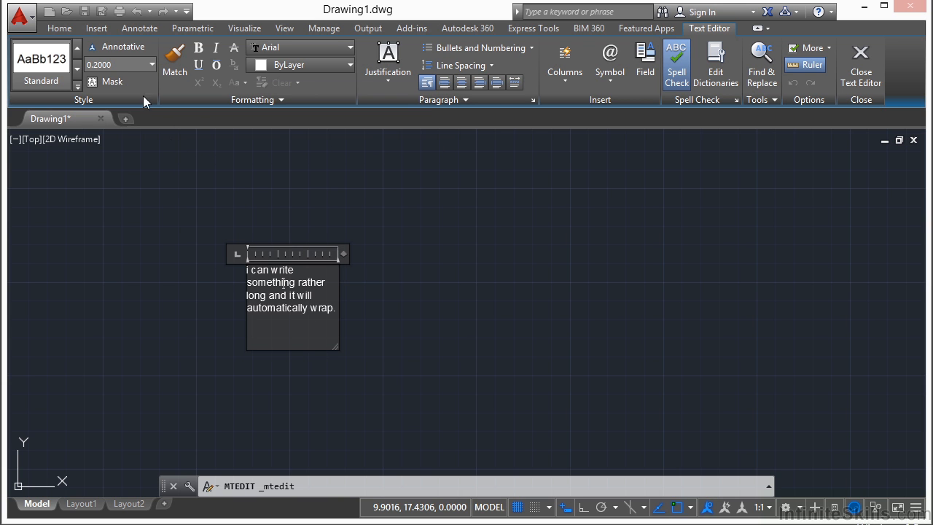
pyautogui.click(151, 65)
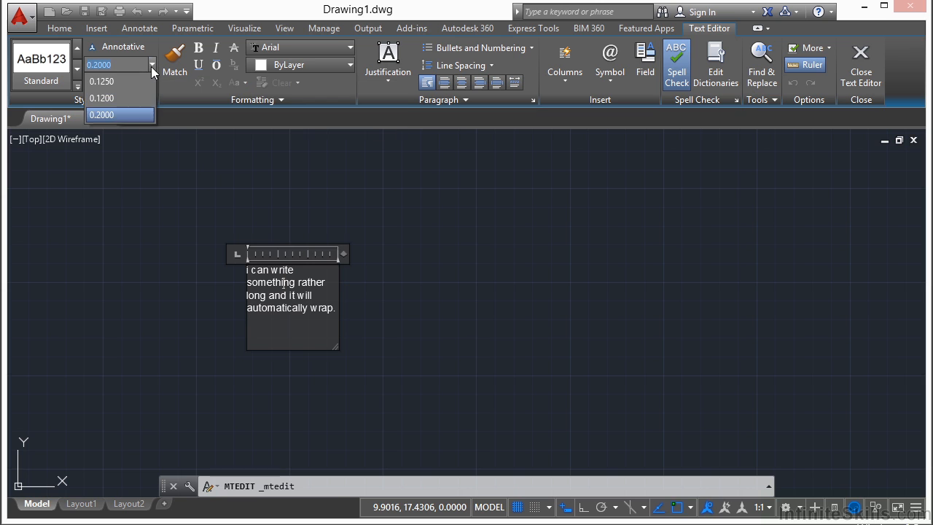
pyautogui.click(119, 113)
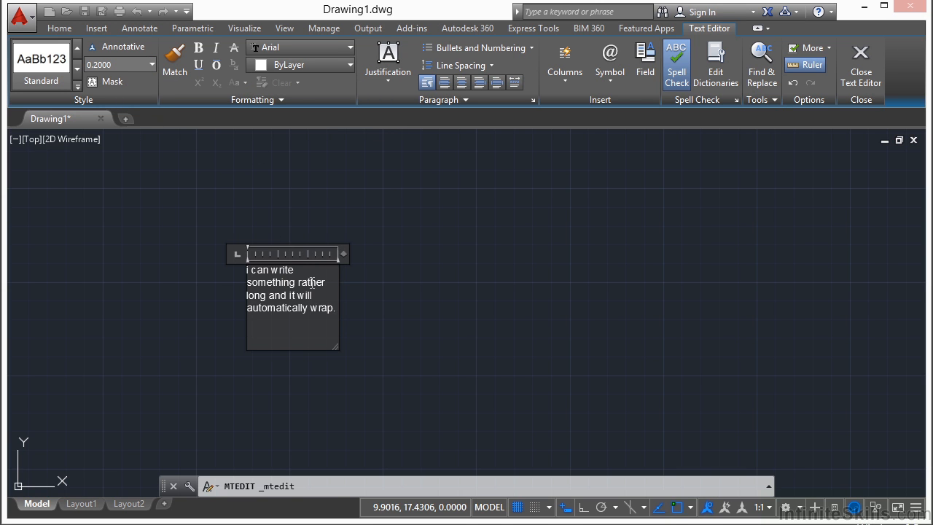
# Format the entire text with a height of 0.1250, bold and strikethrough, and finish editing
pyautogui.moveTo(341, 315); pyautogui.dragTo(258, 280)
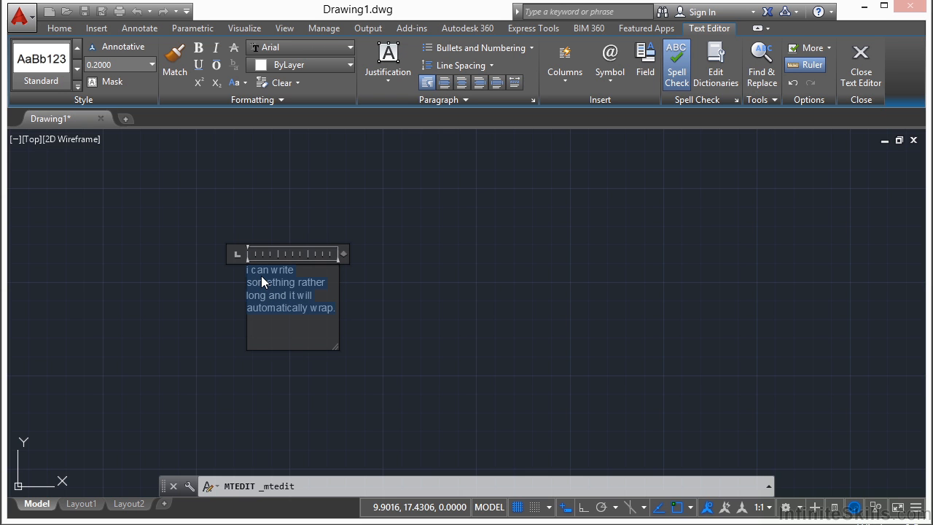
pyautogui.click(152, 65)
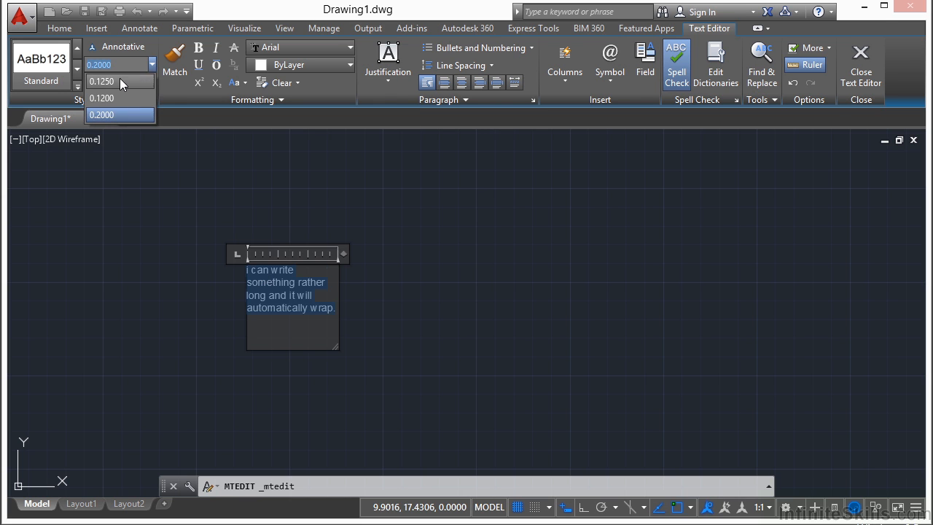
pyautogui.click(135, 76)
pyautogui.click(205, 46)
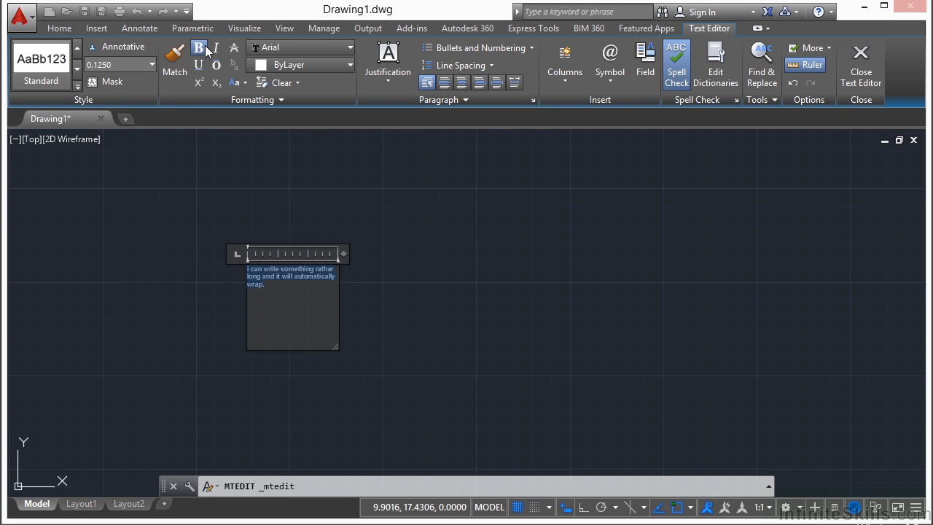
pyautogui.click(237, 47)
pyautogui.scroll(2, 487, 275)
pyautogui.click(486, 275)
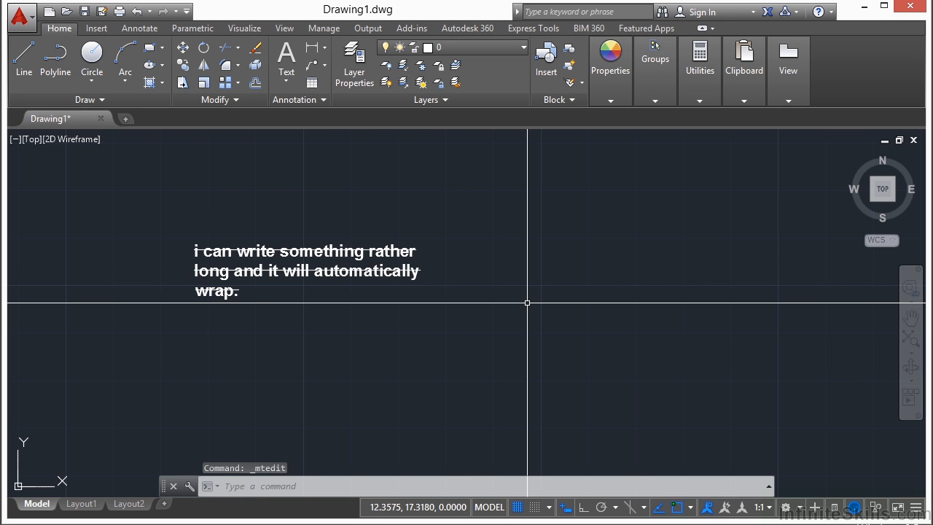
# Set the multiline text's rotation to 35 degrees in its properties
pyautogui.click(377, 273)
pyautogui.moveTo(475, 315); pyautogui.dragTo(633, 320, button='middle')
pyautogui.click(633, 320)
pyautogui.click(594, 335)
pyautogui.hotkey('ctrl', '1')
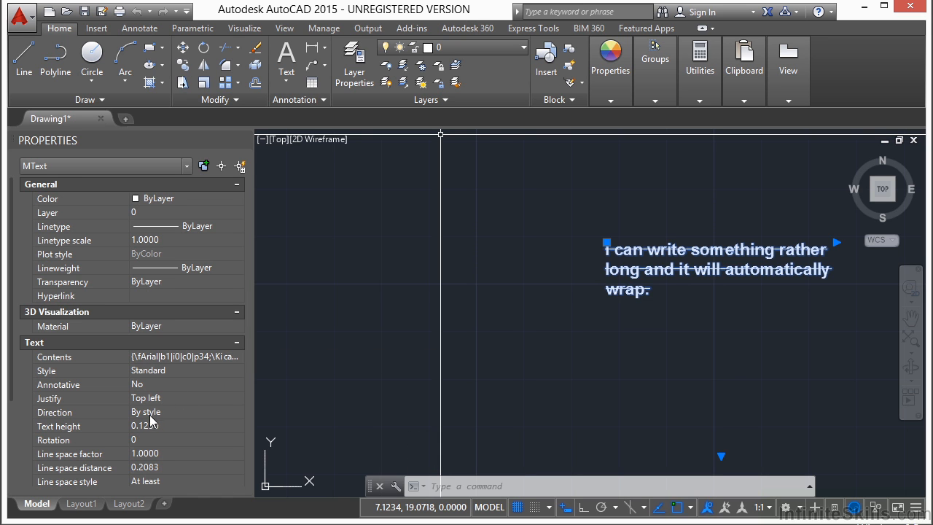
pyautogui.click(164, 439)
pyautogui.write('35')
pyautogui.press('Tab')
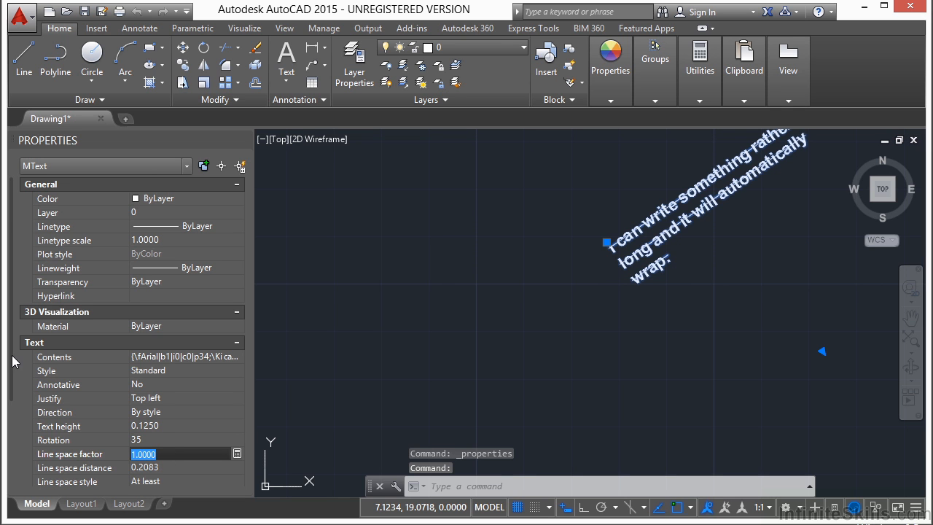
# Increase the multiline text's line spacing to a factor of 2.4000, a distance of 0.5000
pyautogui.moveTo(13, 358); pyautogui.dragTo(13, 386)
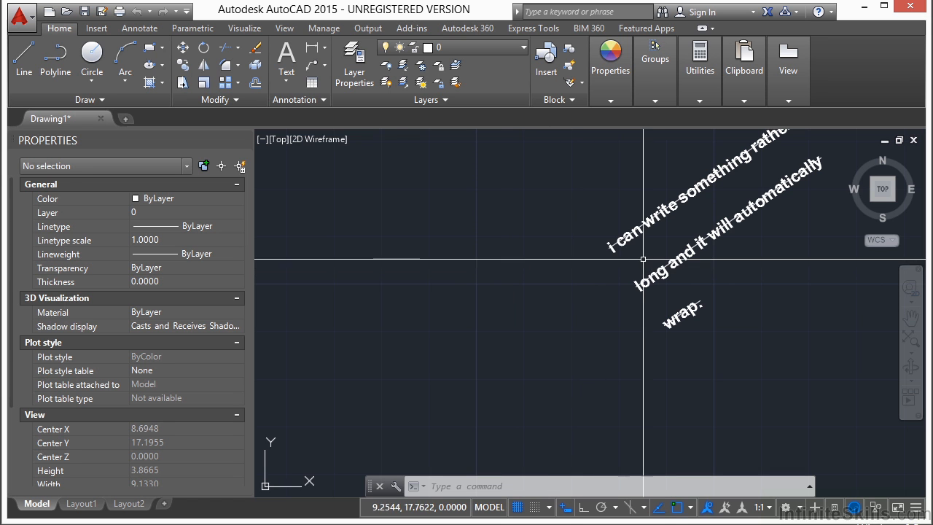
# Apply a background mask to the multiline text with a border offset factor of 2 and a red fill
pyautogui.click(642, 226)
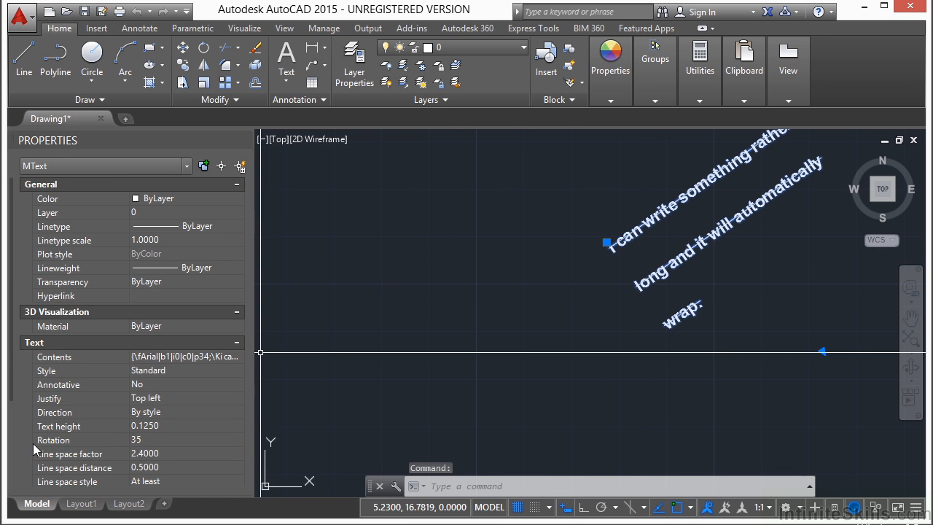
pyautogui.scroll(-5, 14, 446)
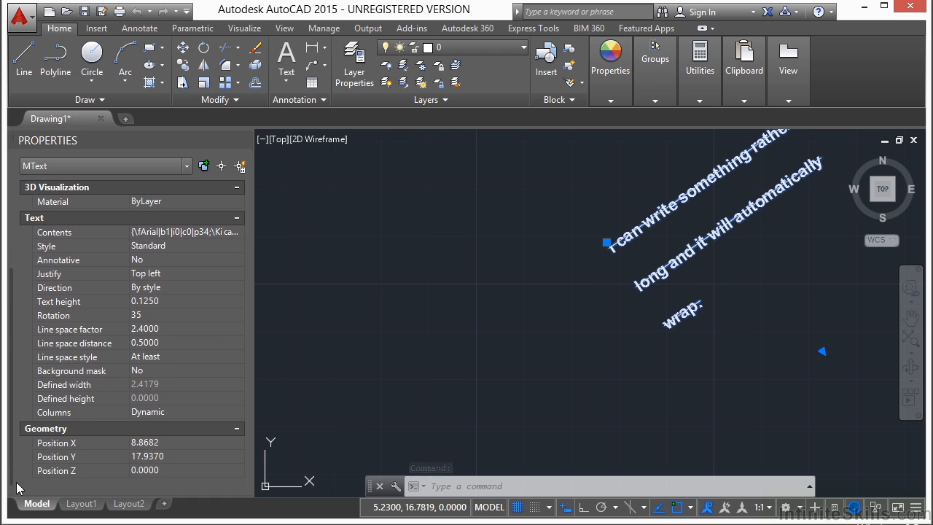
pyautogui.click(211, 371)
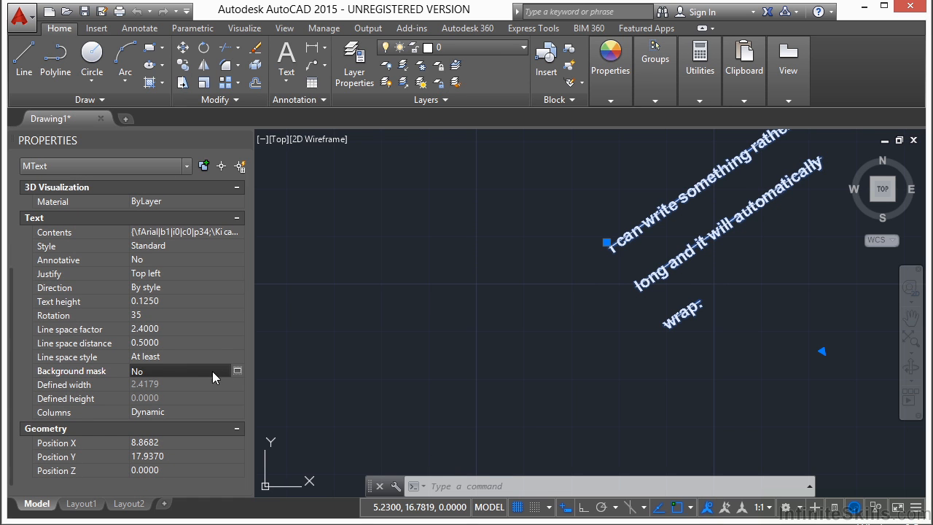
pyautogui.click(237, 371)
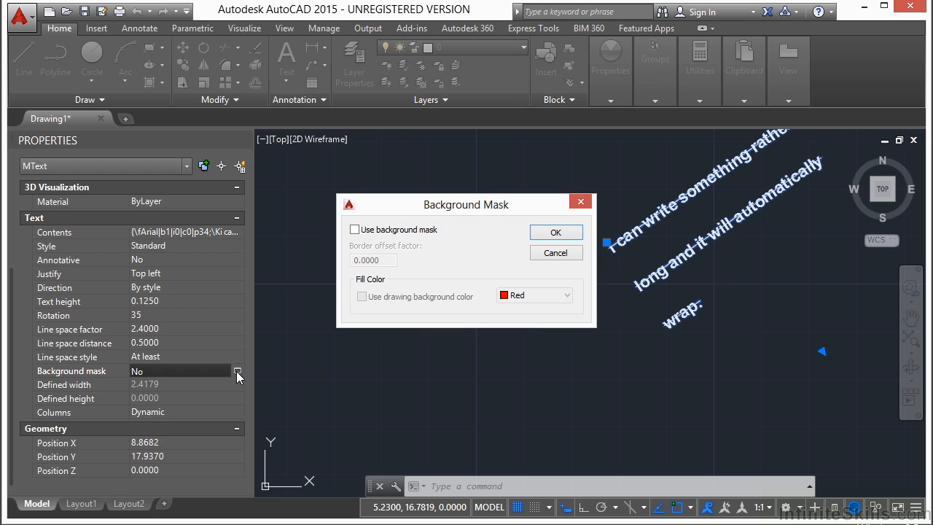
pyautogui.click(355, 230)
pyautogui.moveTo(370, 261); pyautogui.dragTo(360, 262)
pyautogui.write('1.')
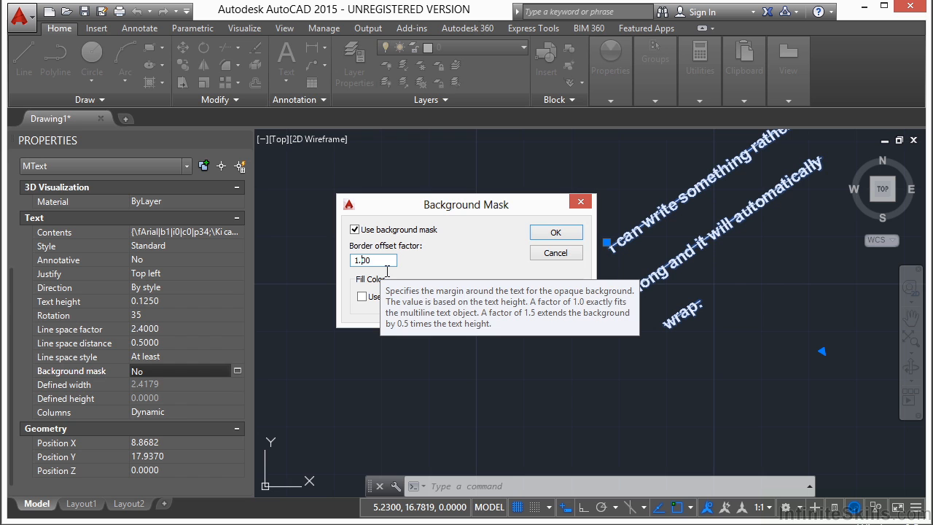
pyautogui.moveTo(377, 267); pyautogui.dragTo(351, 267)
pyautogui.write('2')
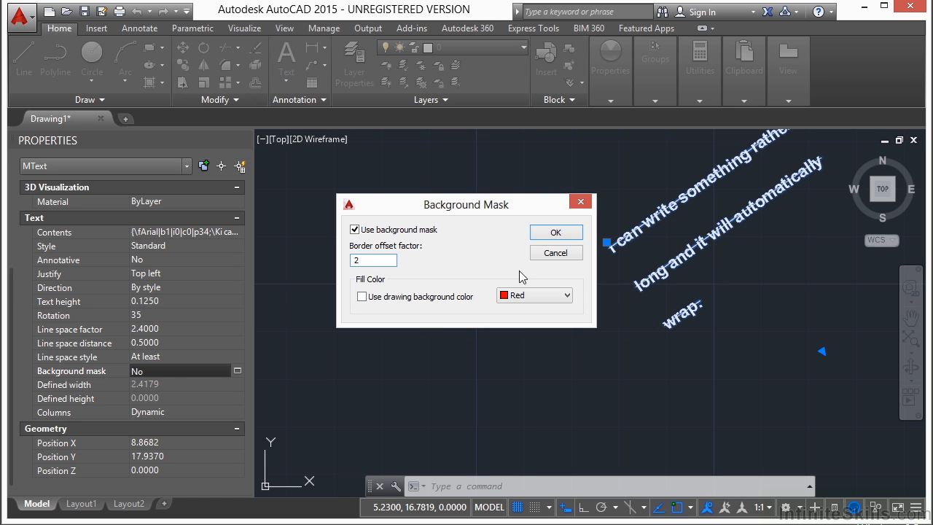
pyautogui.click(548, 295)
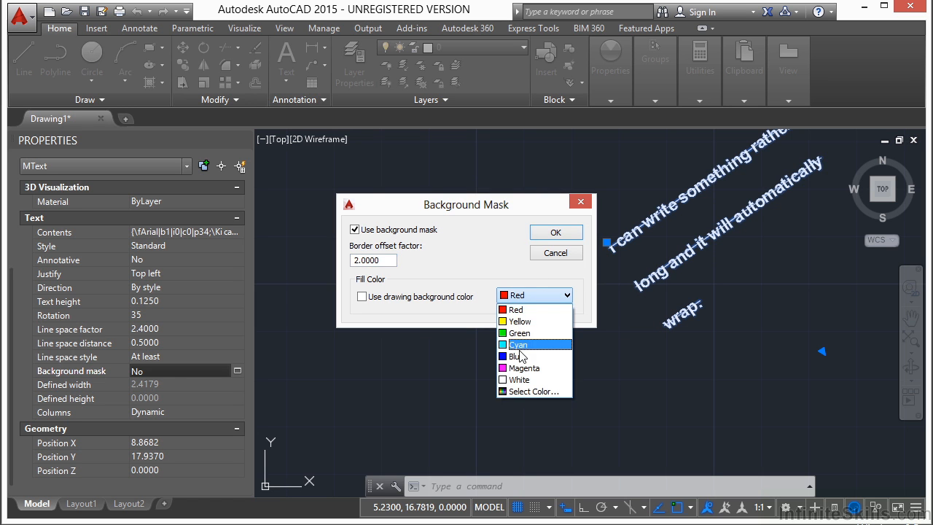
pyautogui.click(520, 310)
pyautogui.click(560, 231)
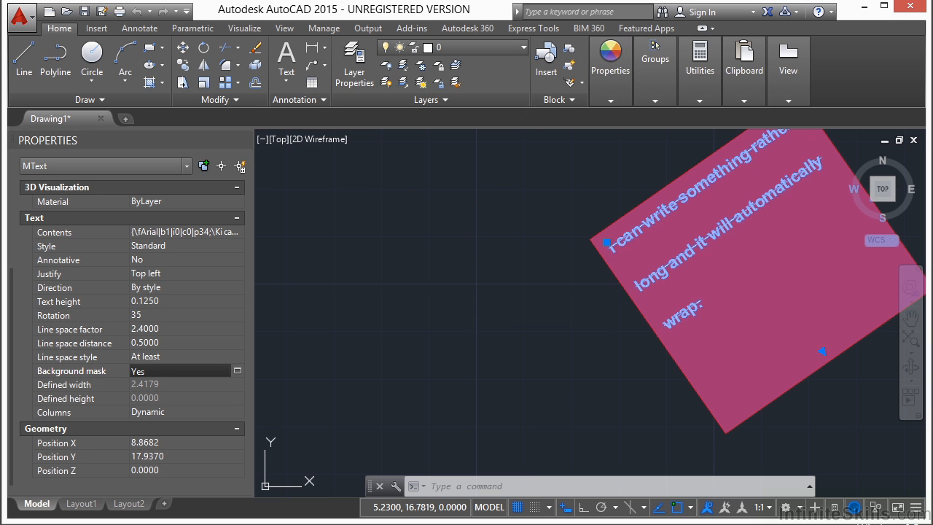
# Shorten the multiline text's column height with its grip so the frame ends near the third line of text
pyautogui.moveTo(502, 300); pyautogui.dragTo(361, 333, button='middle')
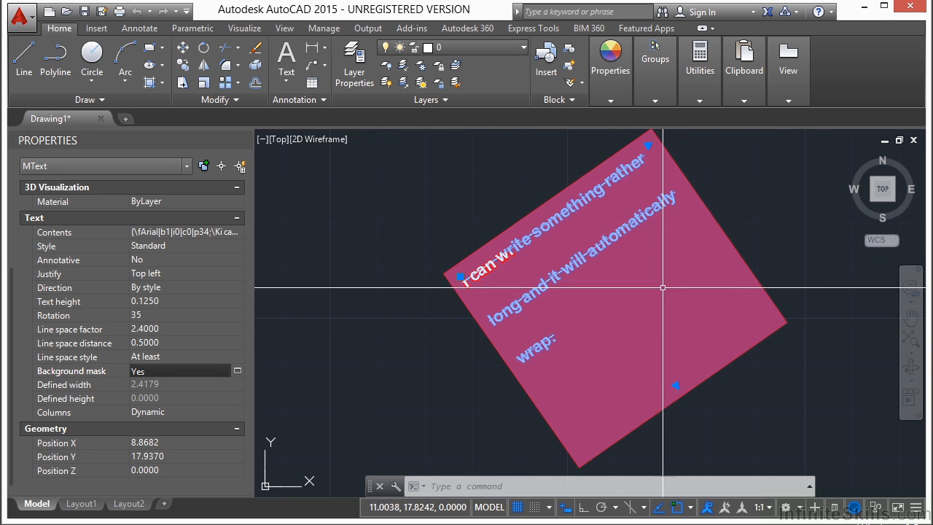
pyautogui.moveTo(664, 300); pyautogui.dragTo(609, 304, button='middle')
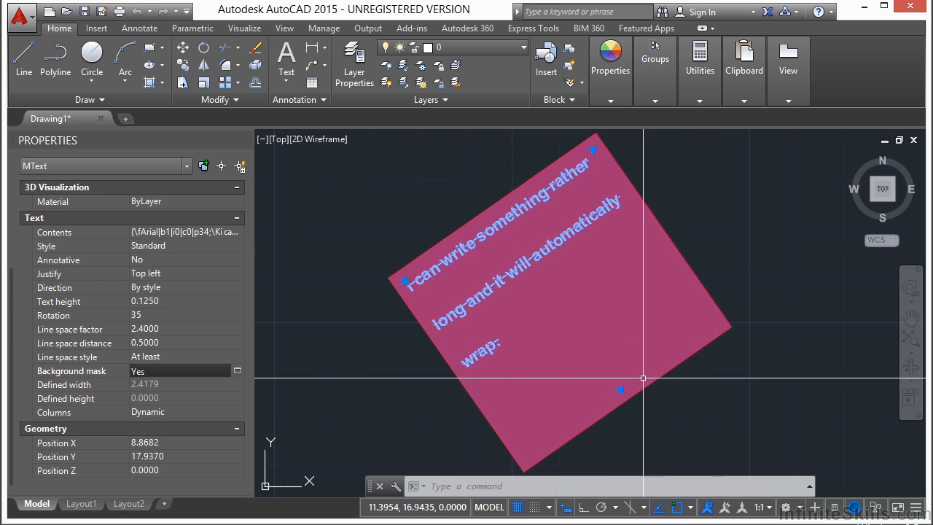
pyautogui.click(620, 390)
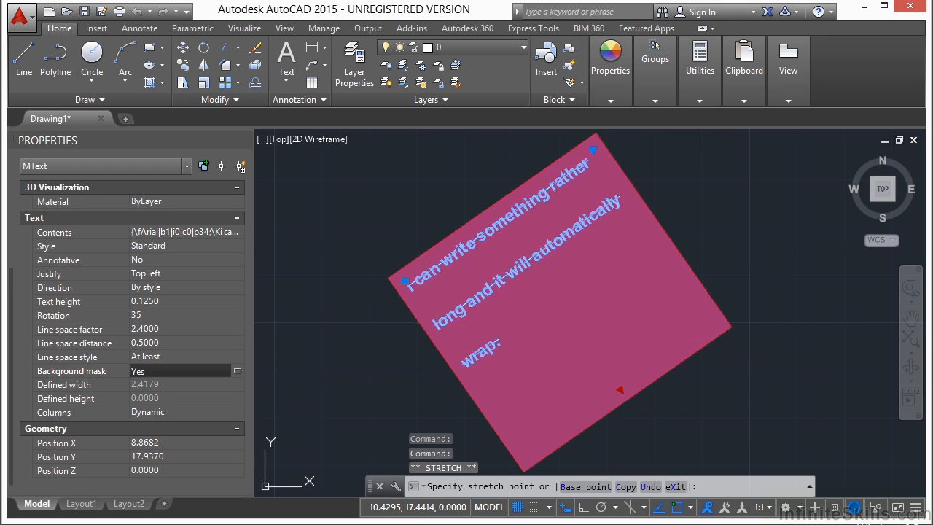
pyautogui.click(551, 317)
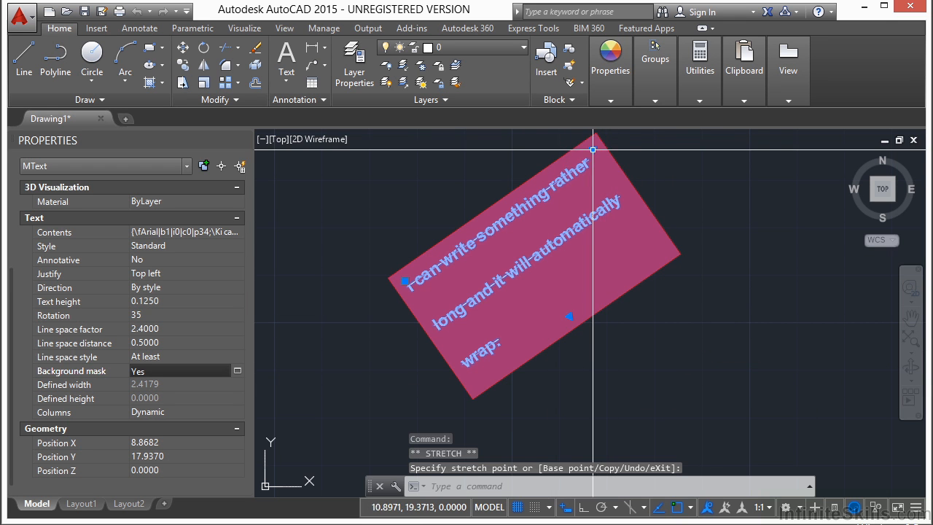
# Stretch the text's column width, trying a narrow two-column layout and ending with a wider single column of two lines, and clear the selection
pyautogui.click(595, 149)
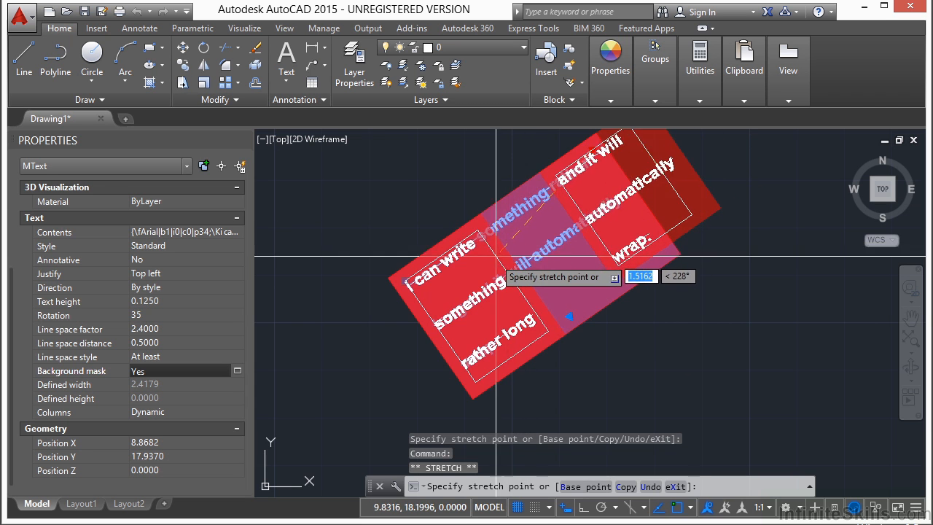
pyautogui.click(508, 241)
pyautogui.scroll(-2, 508, 260)
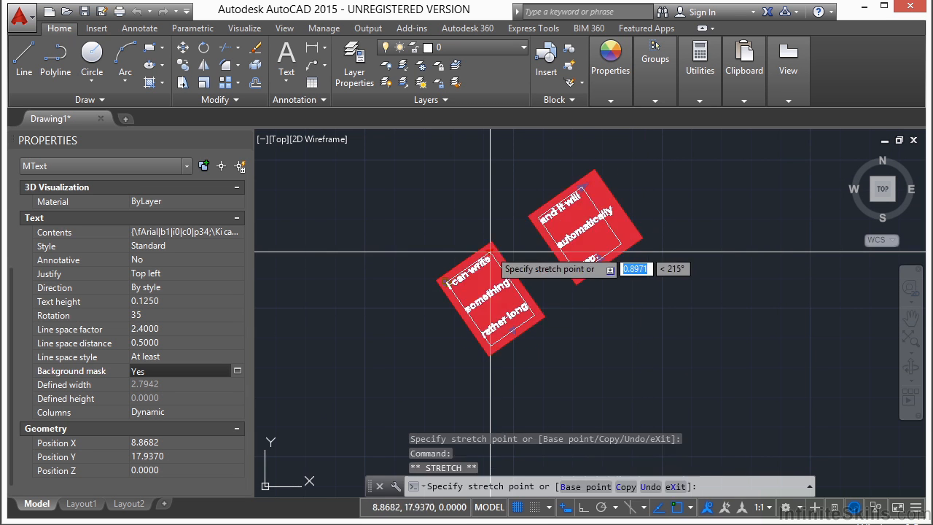
pyautogui.click(631, 314)
pyautogui.press('Escape')
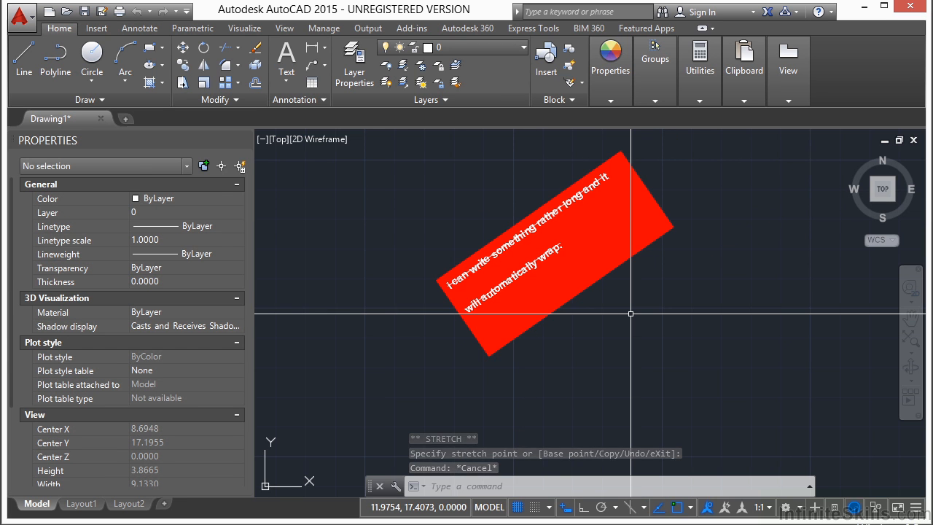